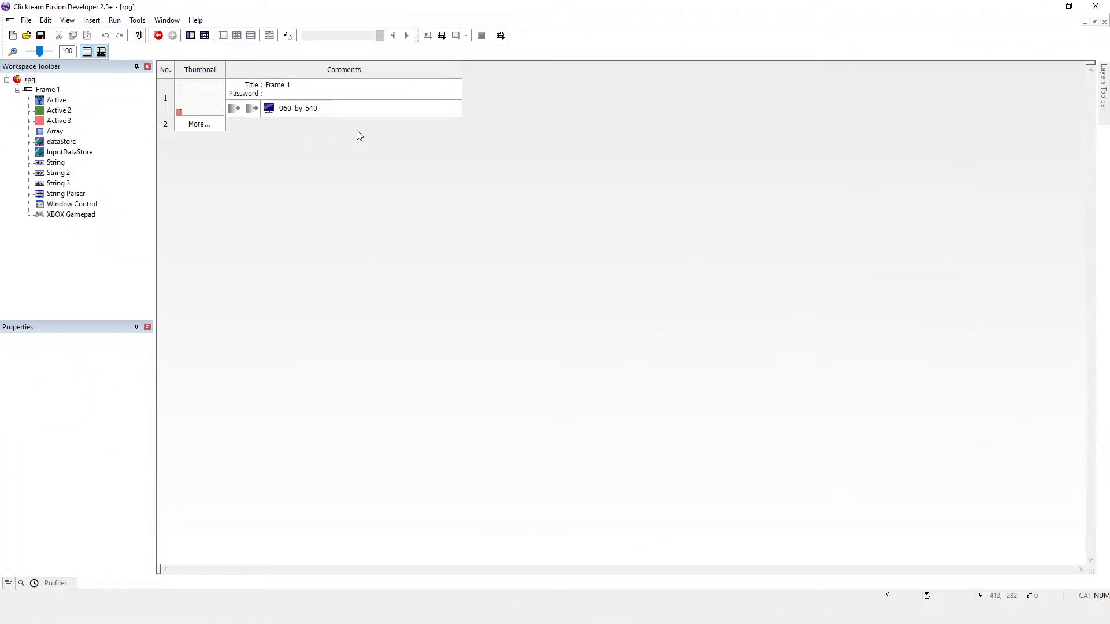
- In Frame 1, change the dialog box String object's font from Segoe UI to Showcard Gothic
double_click(198, 102)
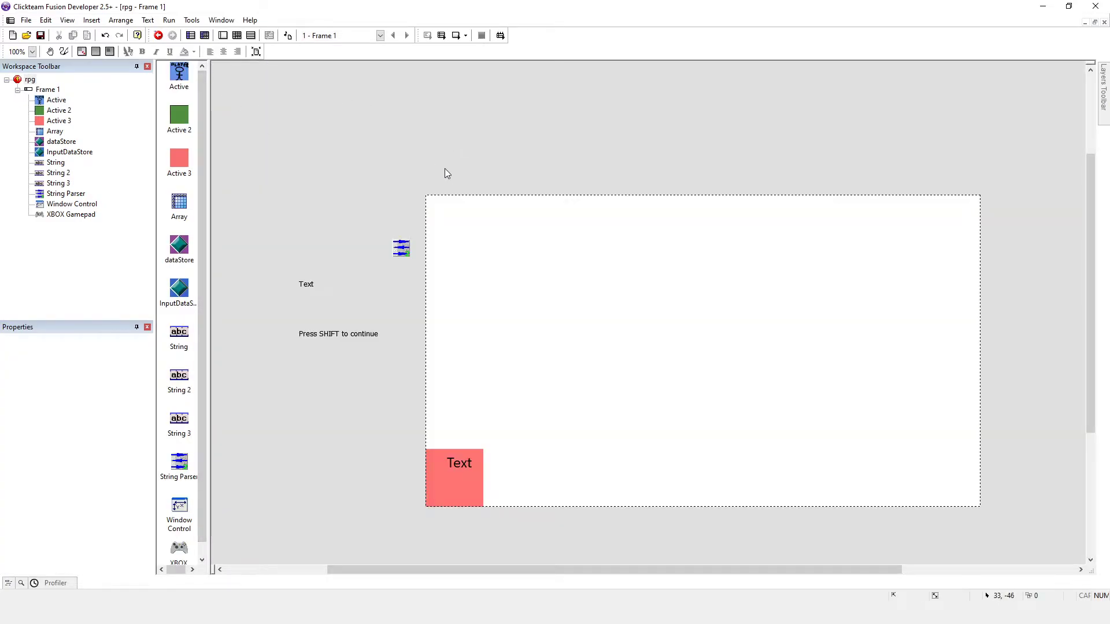
click(460, 463)
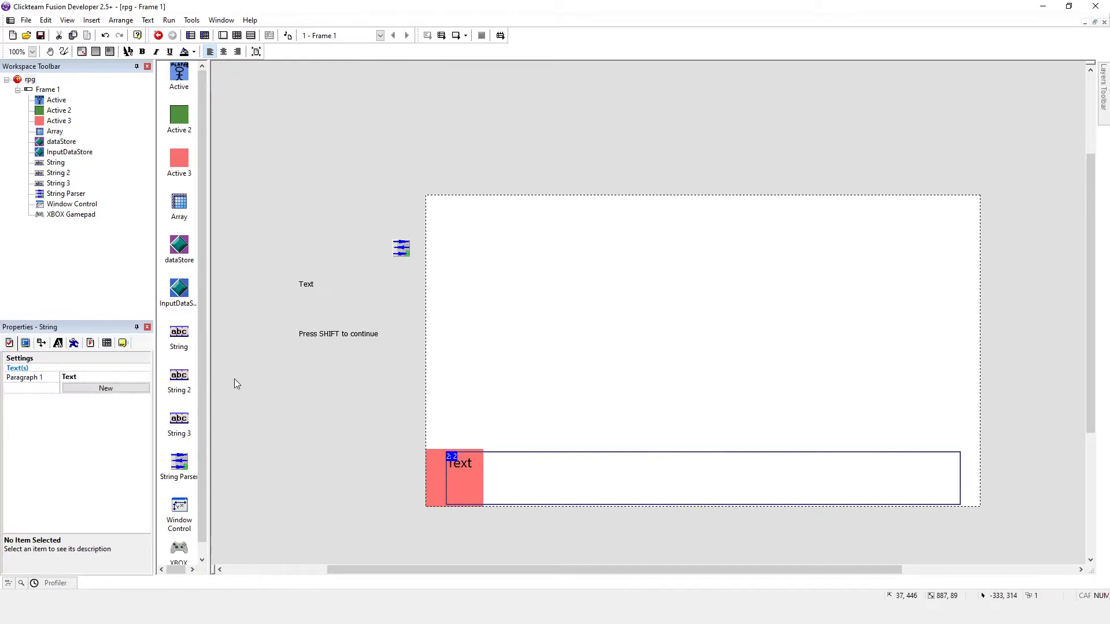
click(57, 344)
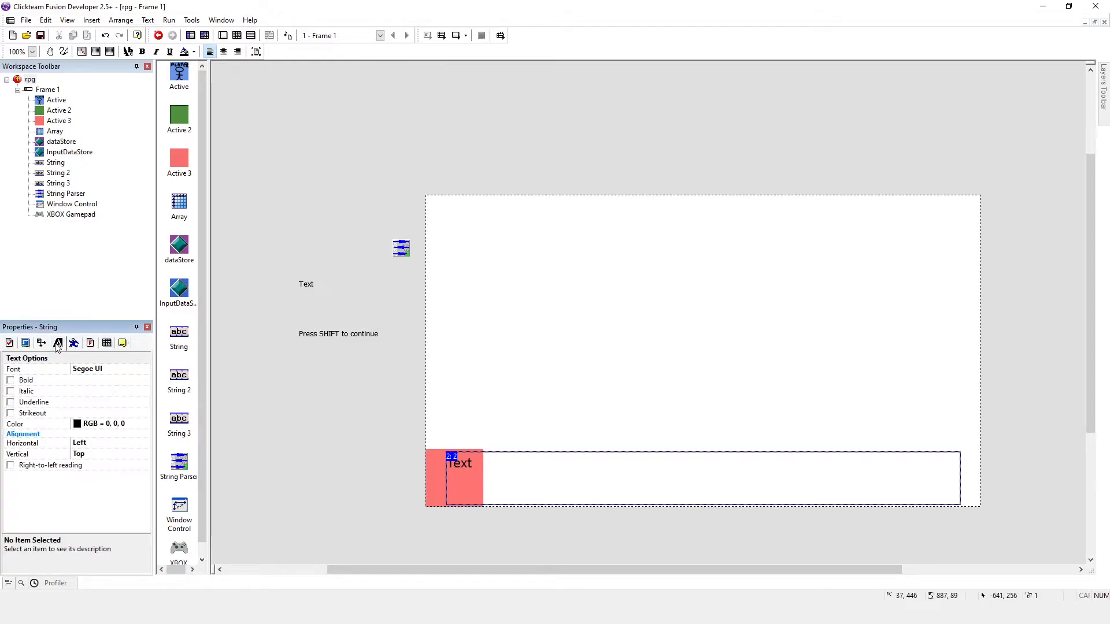
double_click(96, 369)
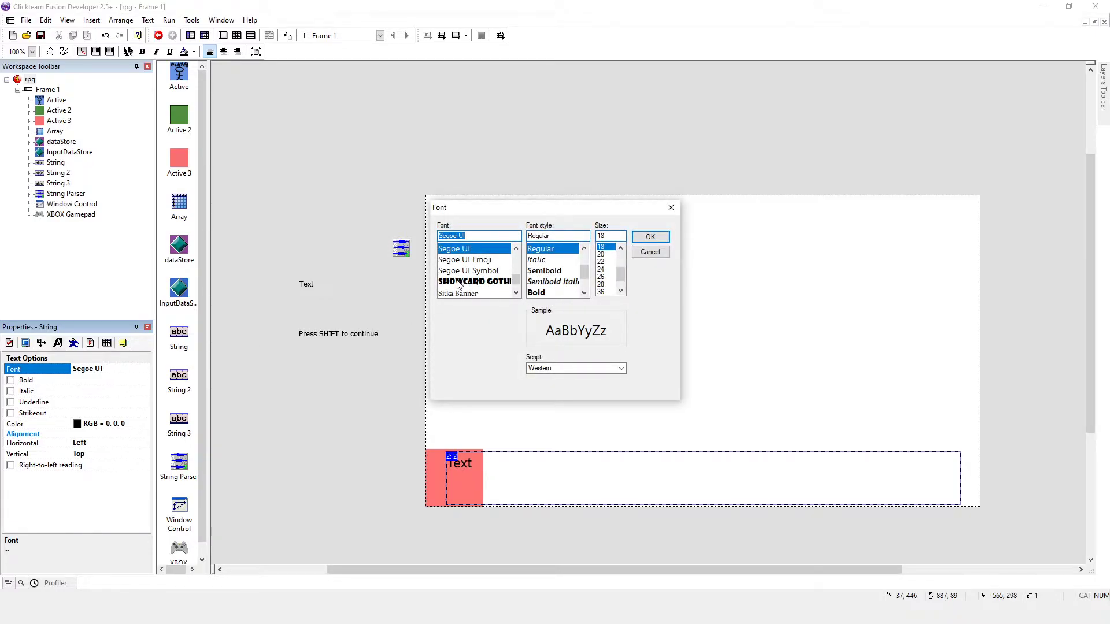
click(459, 282)
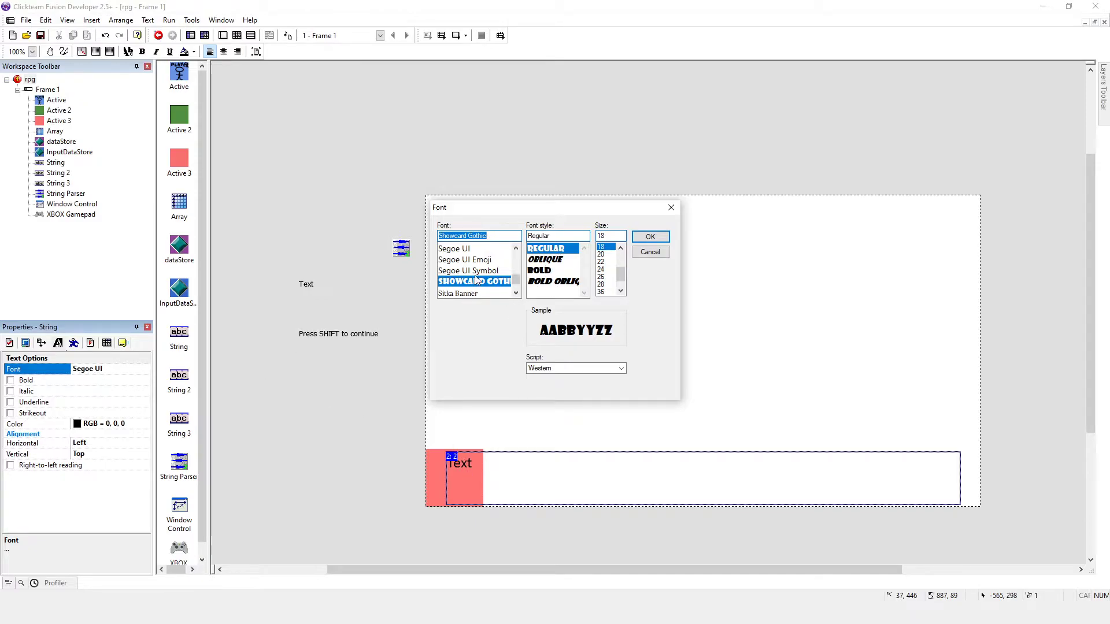
click(650, 238)
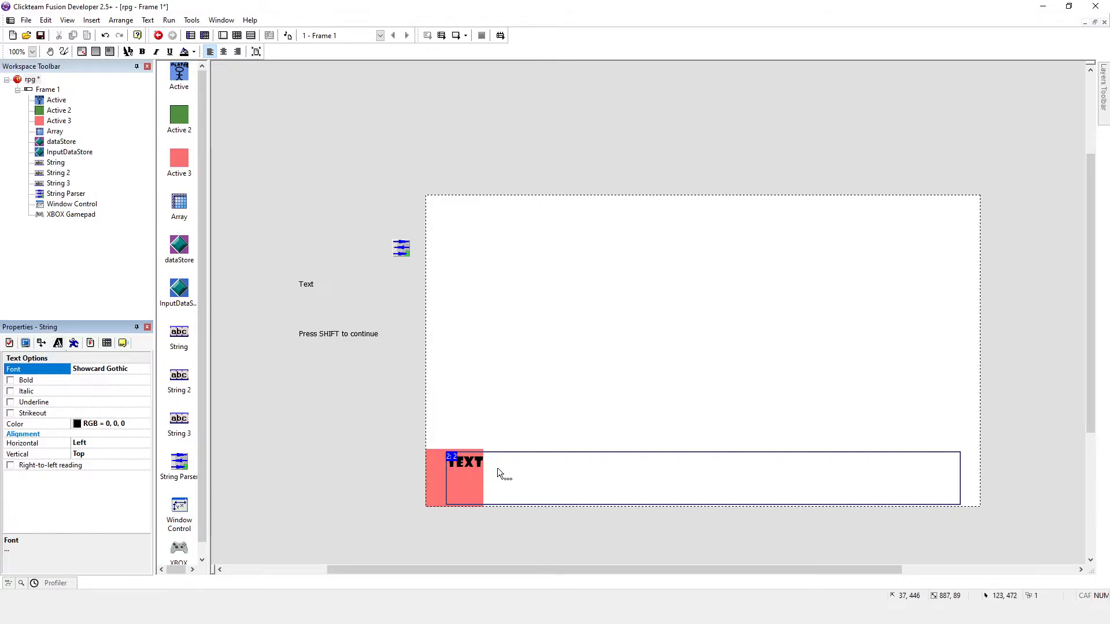
click(294, 185)
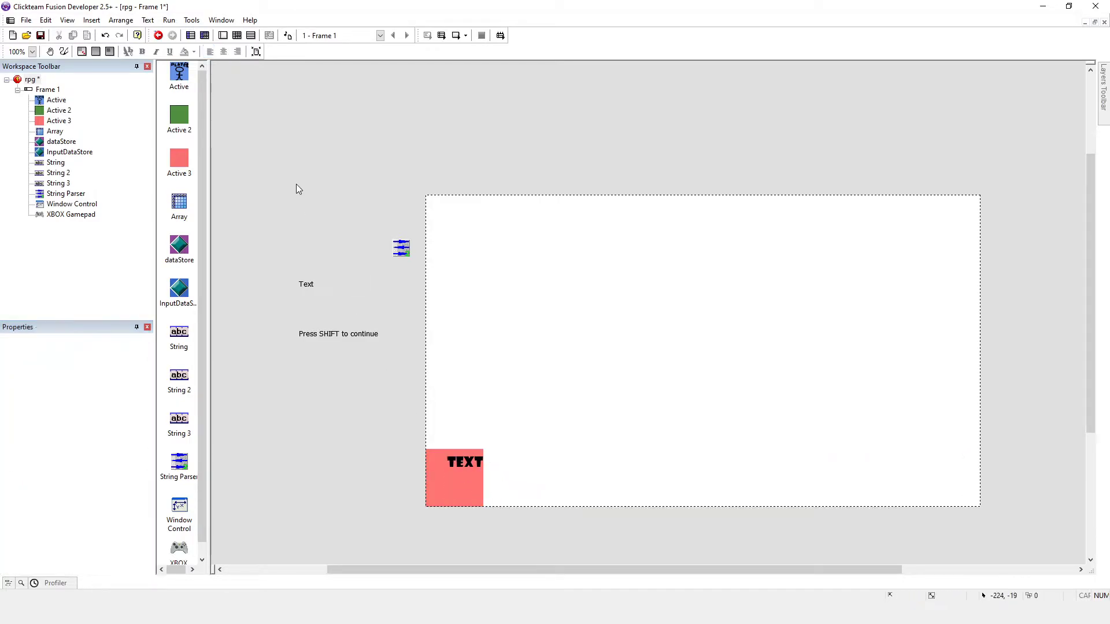
click(167, 20)
click(185, 47)
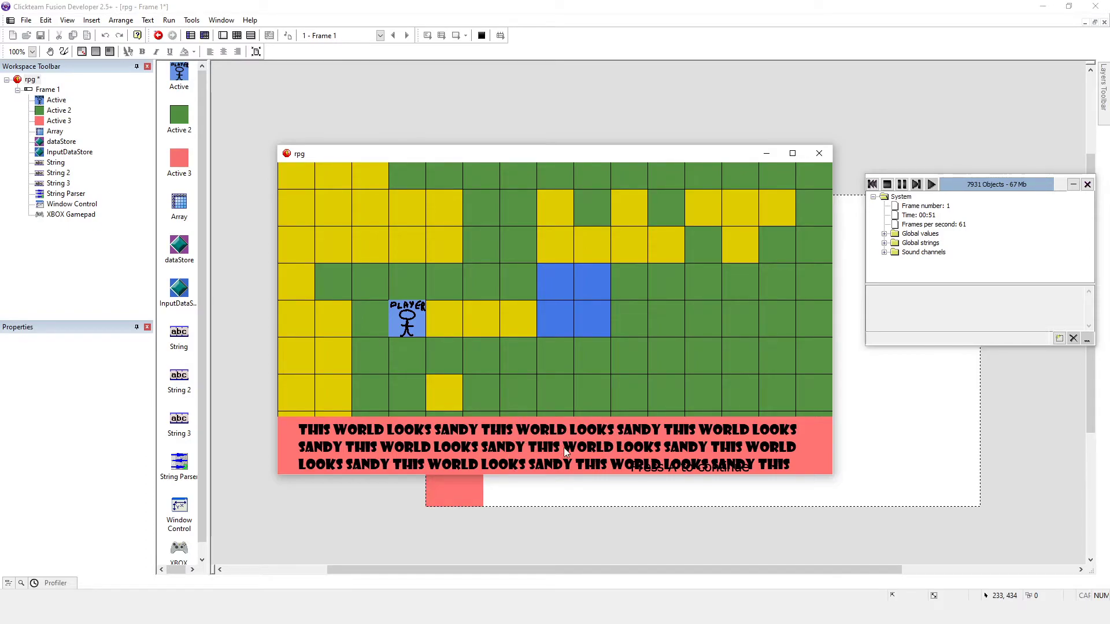
click(886, 186)
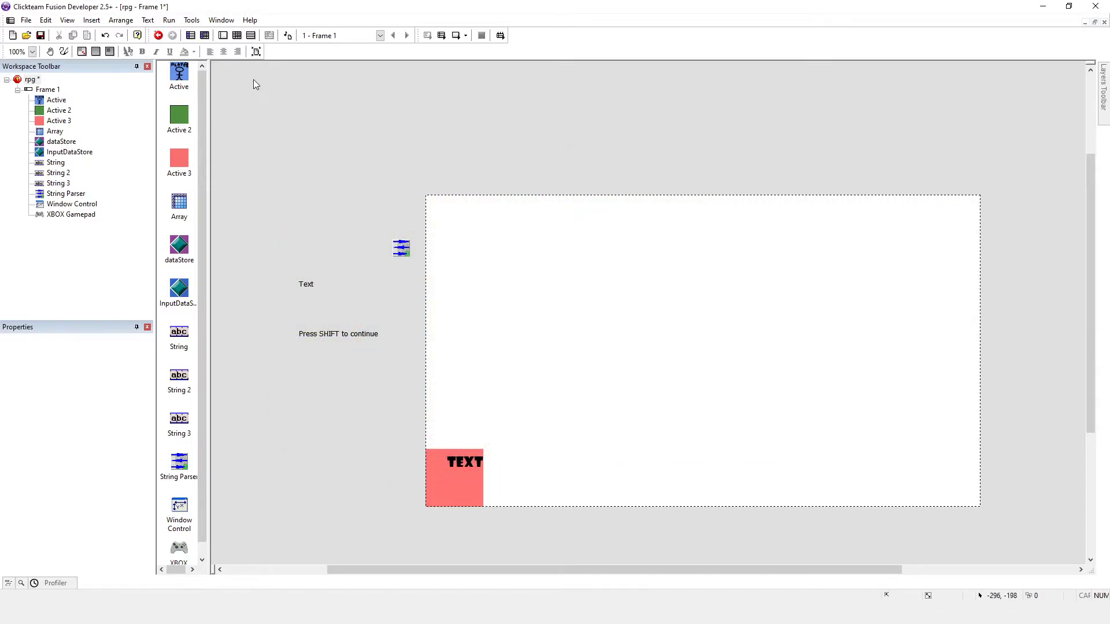
- In the event list, add a Start of Frame condition to the Dialog Box group
click(237, 35)
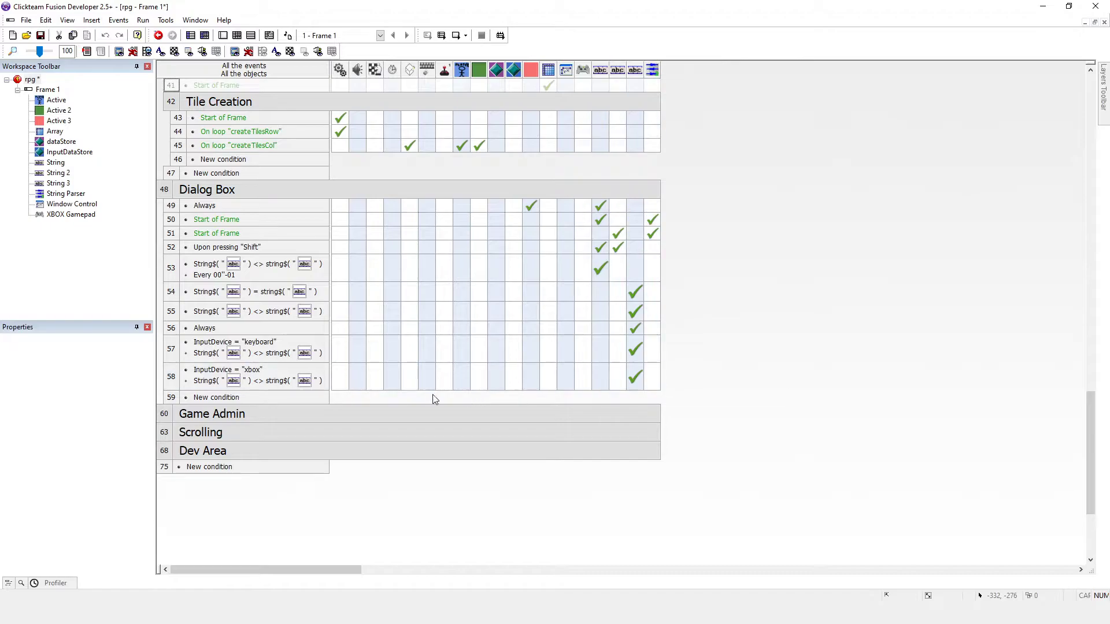
click(223, 399)
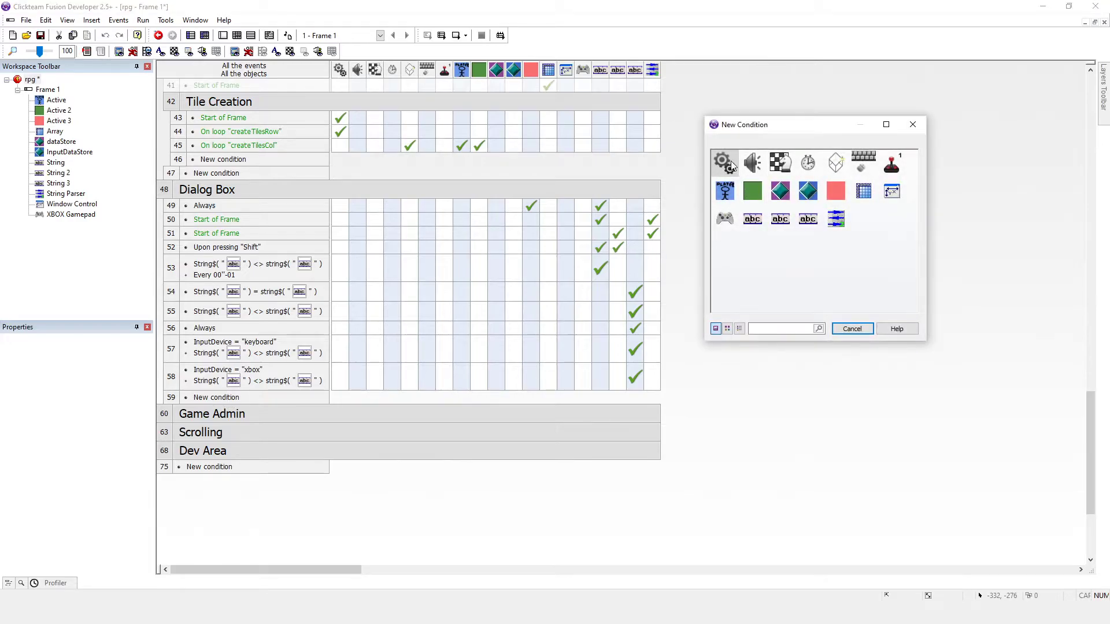
click(784, 165)
click(788, 168)
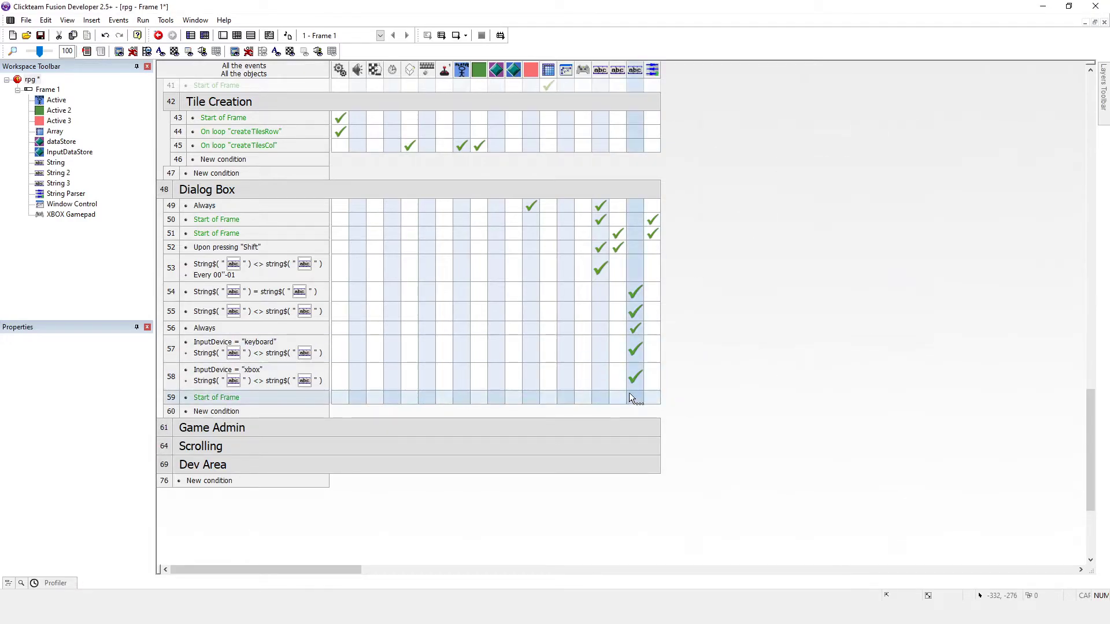
- Give the event a String action that sets the text's font name to "Segoe UI"
click(597, 393)
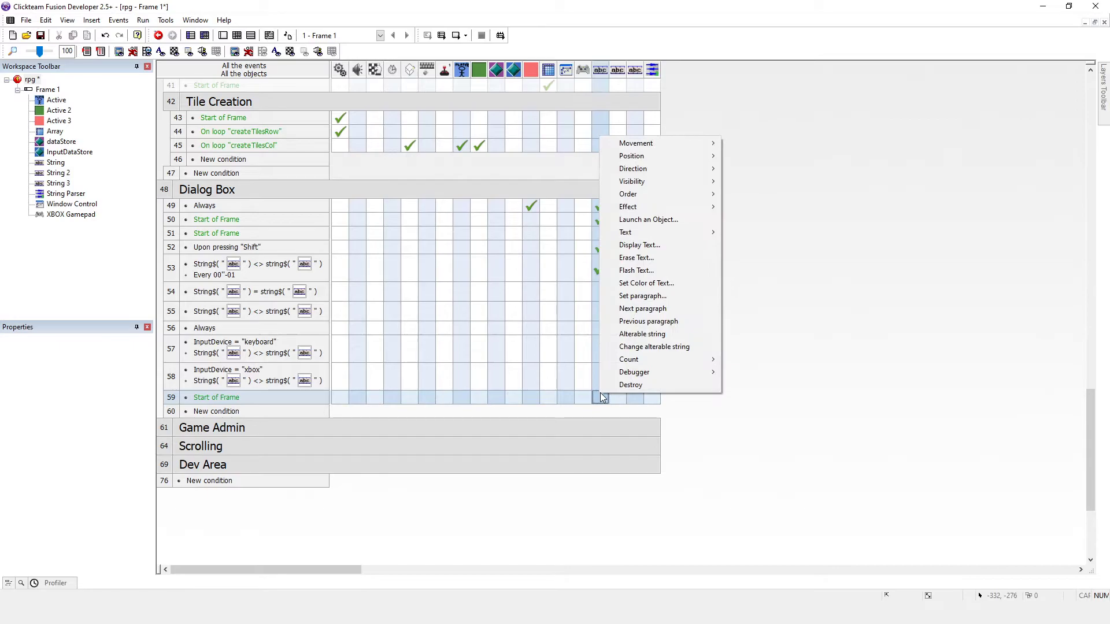
mouse_move(670, 234)
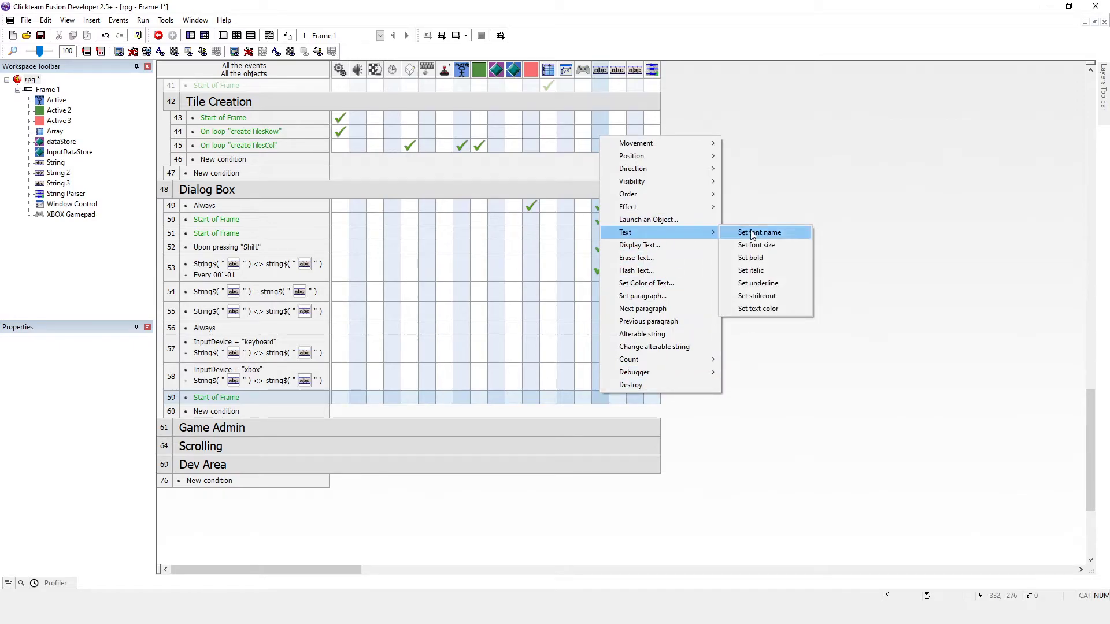
click(753, 232)
click(451, 168)
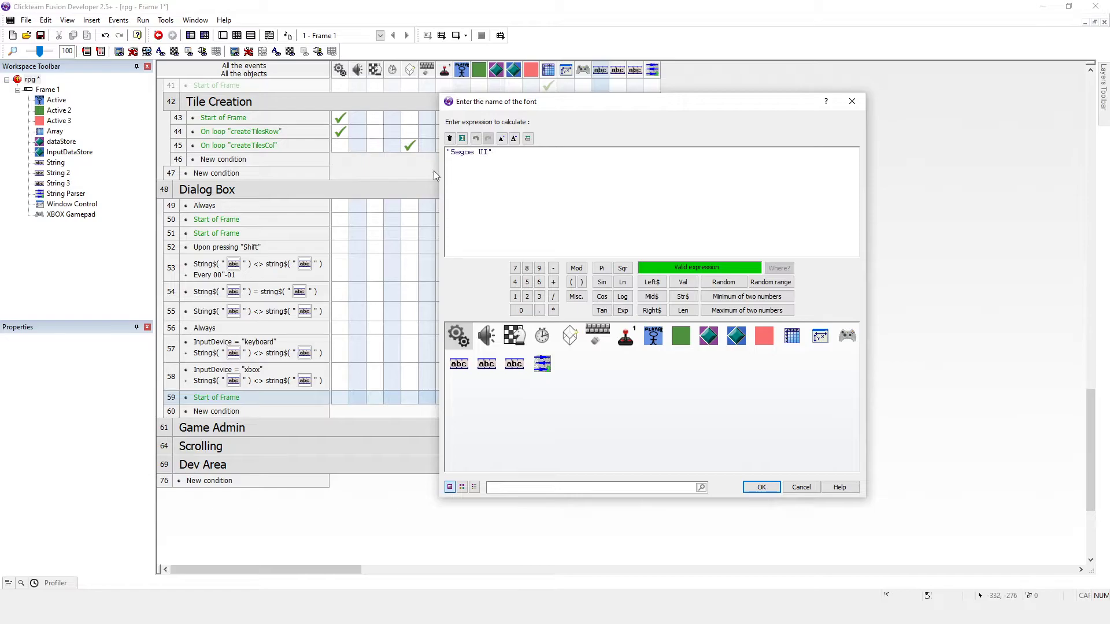
key(ctrl+a)
click(761, 488)
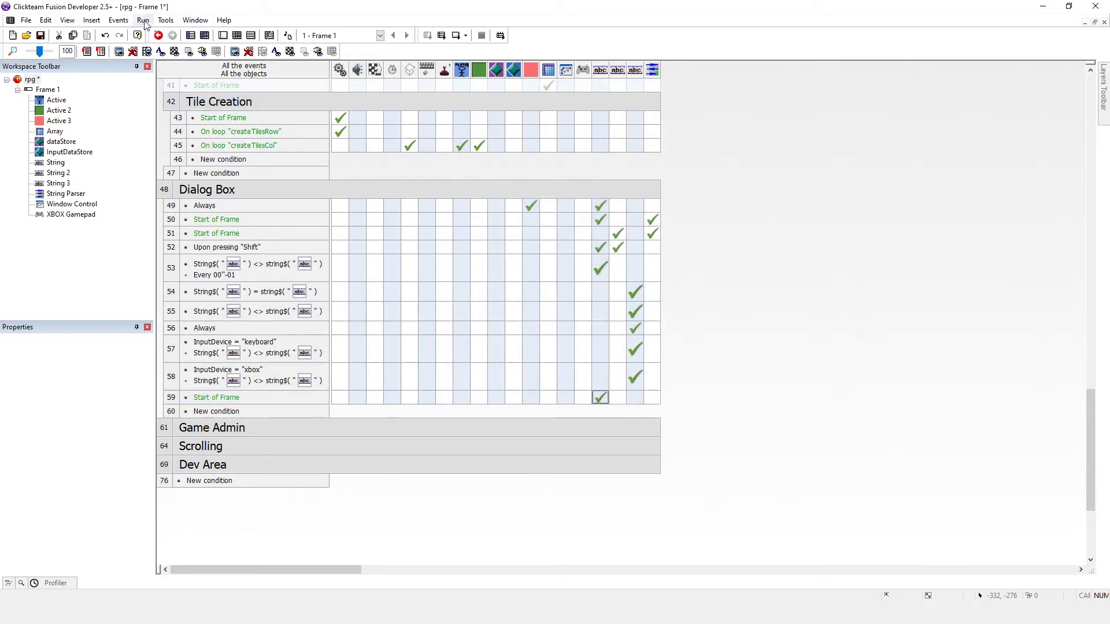
click(142, 22)
- Run the application to check the dialog text in Segoe UI, then stop the test
click(169, 47)
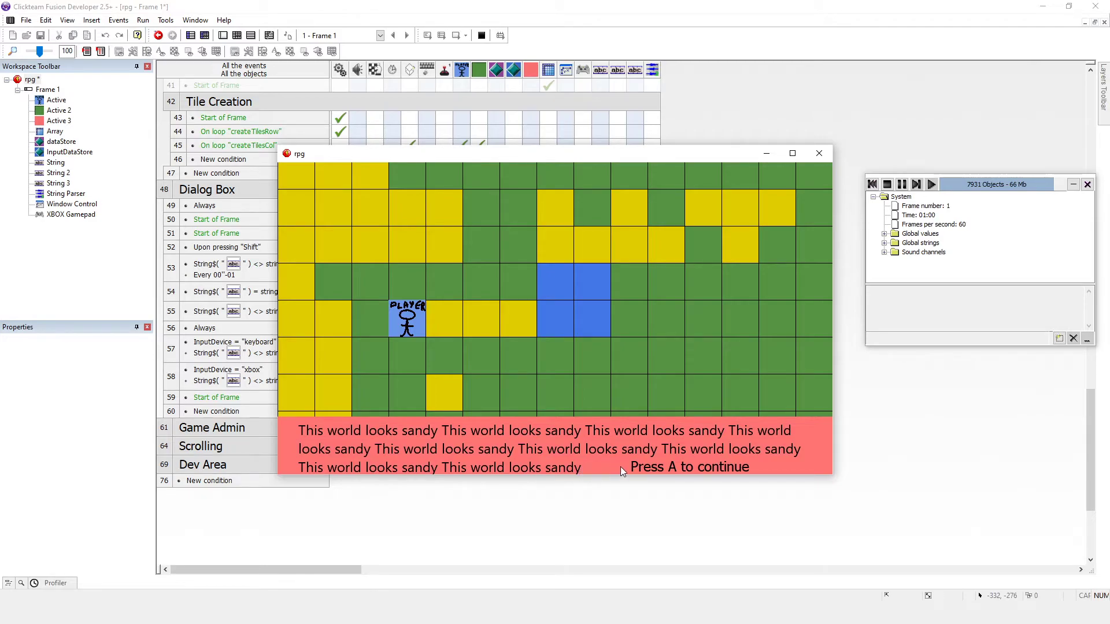
click(886, 184)
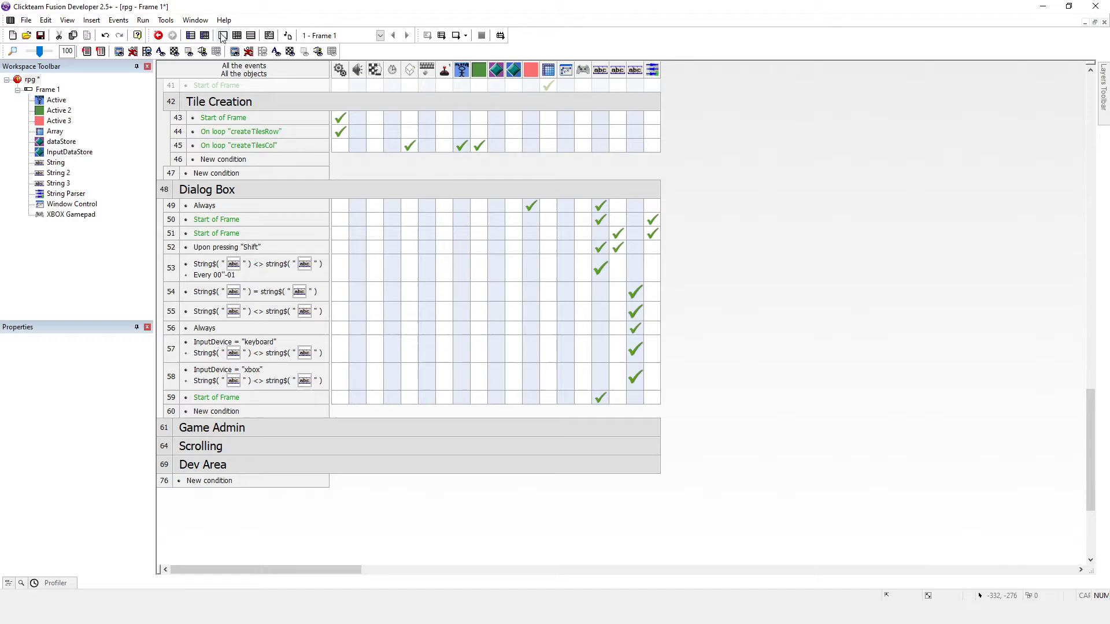
- Choose Direct3D 9 as the Display Mode in rpg's Runtime options properties
click(222, 36)
click(30, 80)
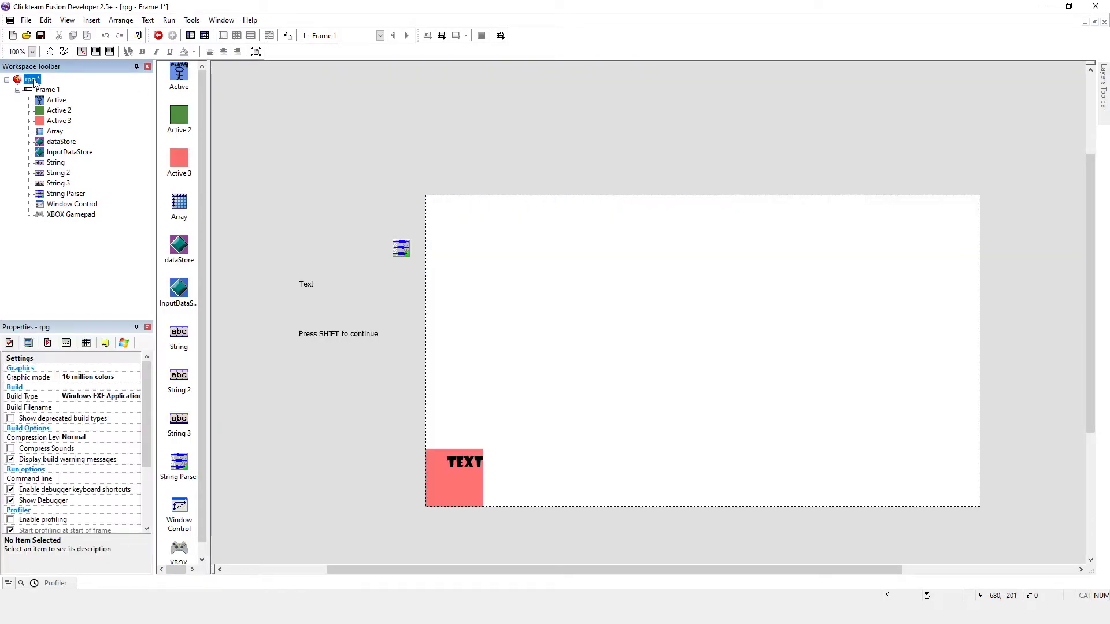
click(30, 79)
click(48, 343)
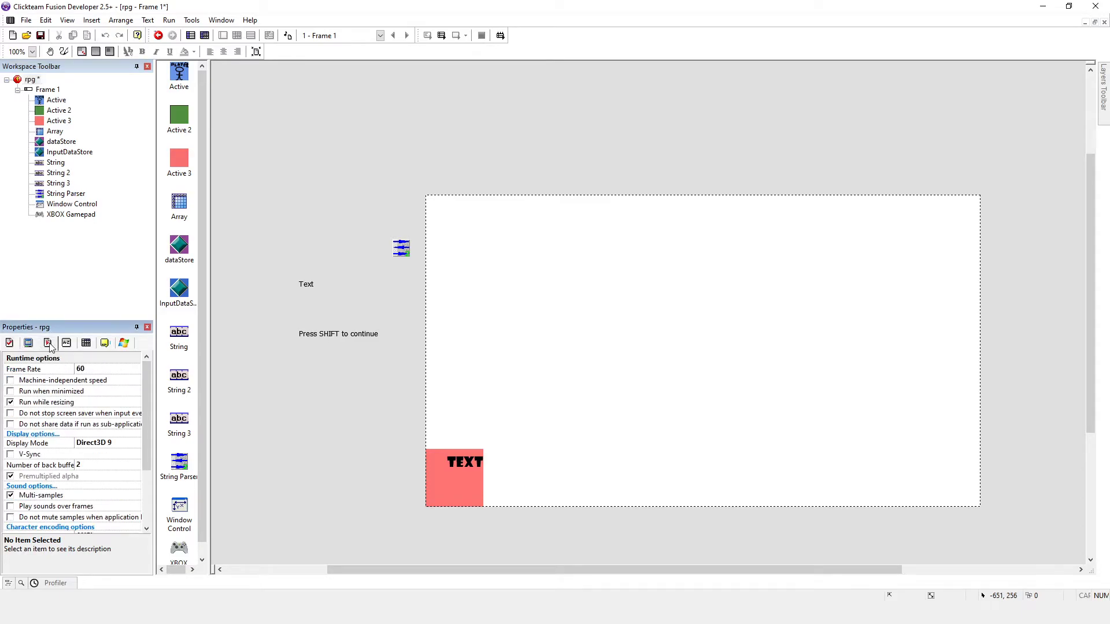
click(107, 444)
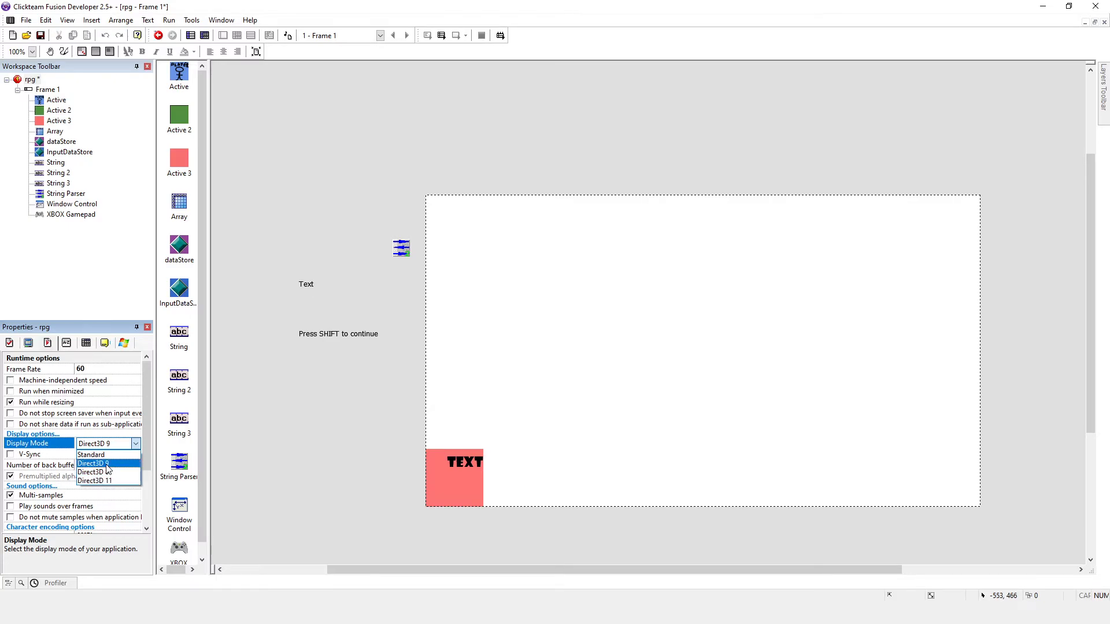
click(106, 464)
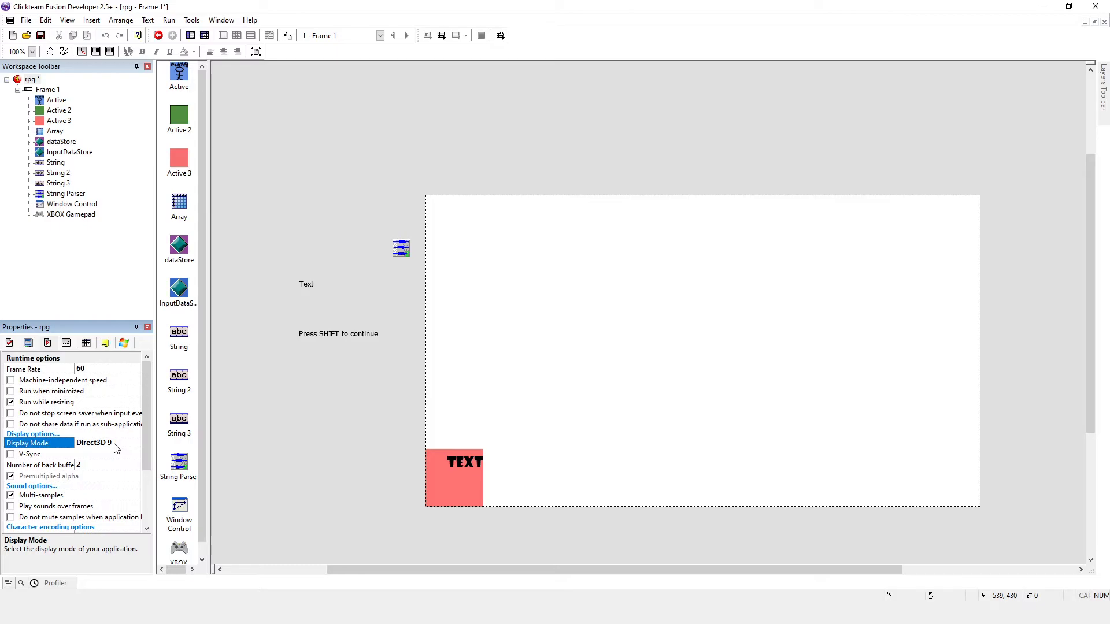
click(116, 448)
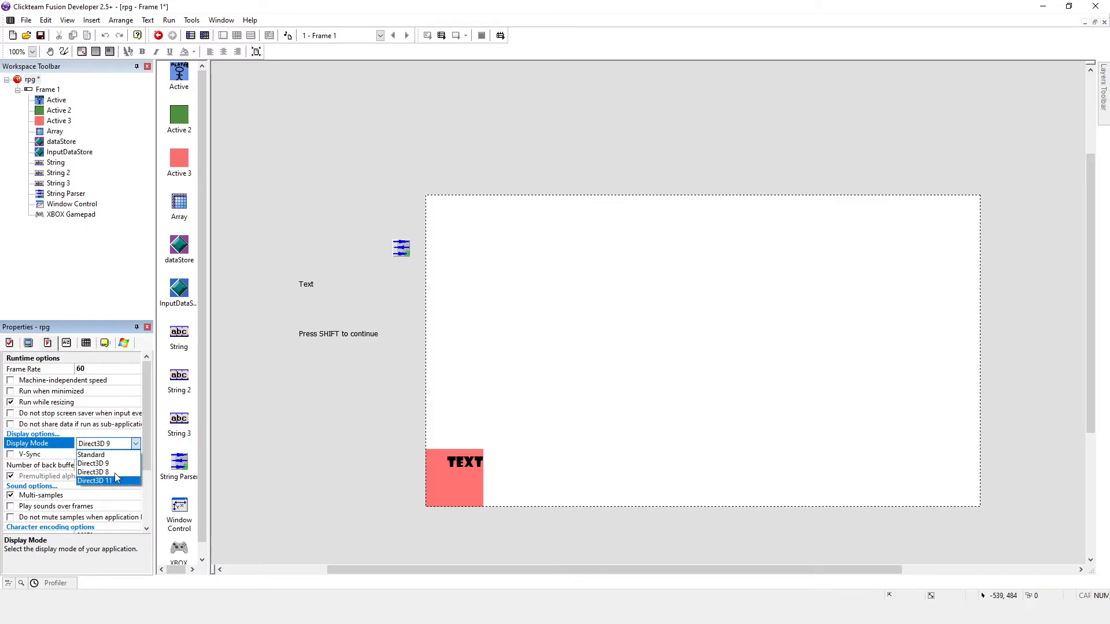
click(116, 445)
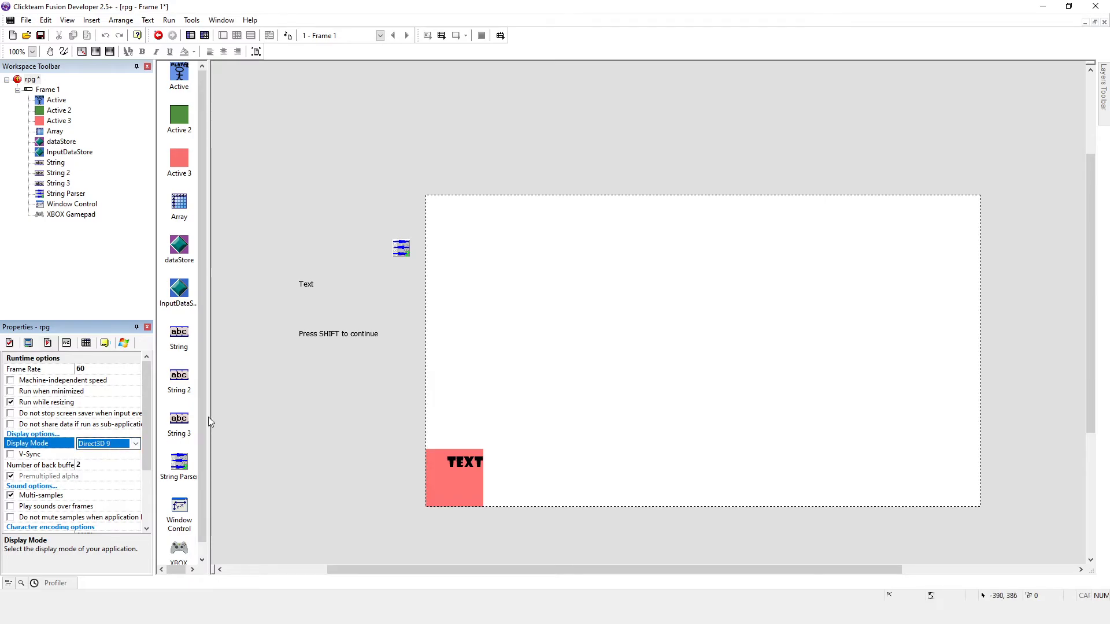
click(290, 407)
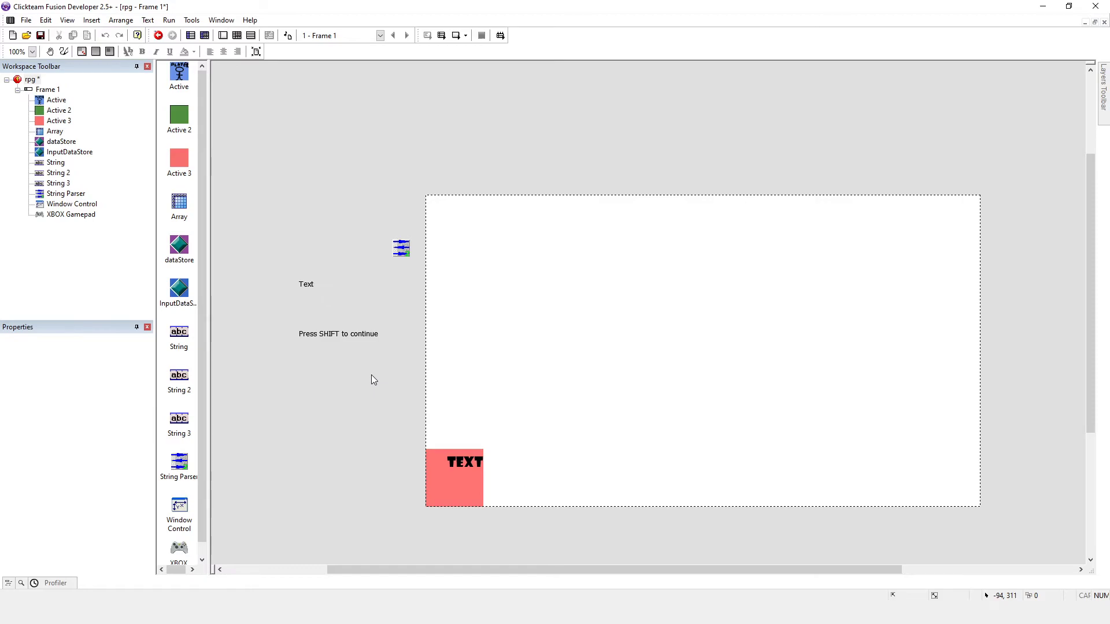
- Save the rpg project with Ctrl+S
key(ctrl+s)
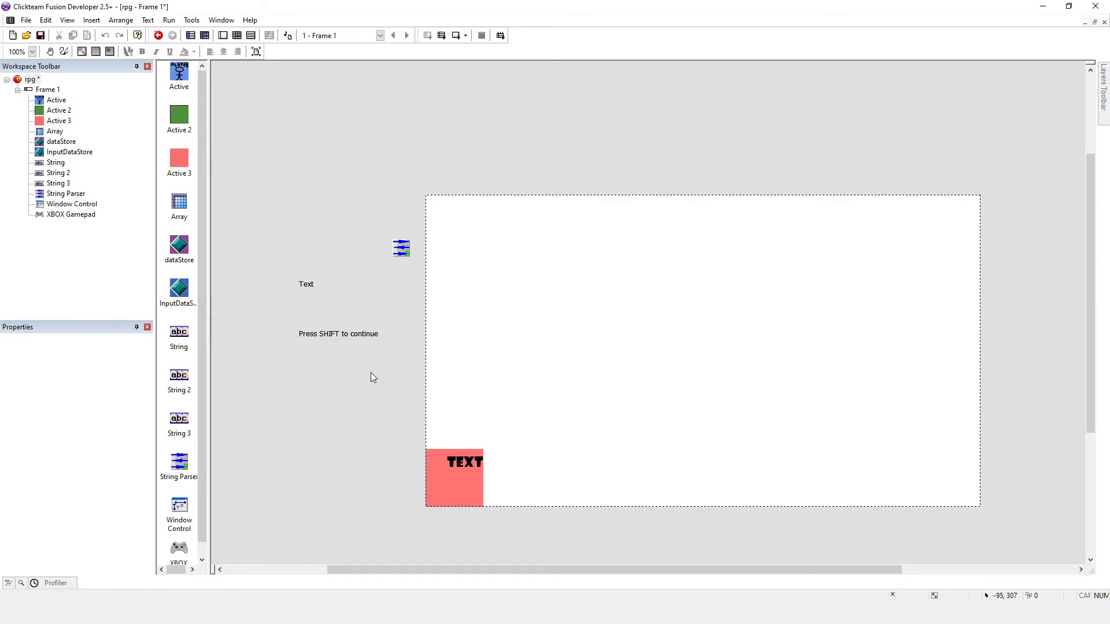